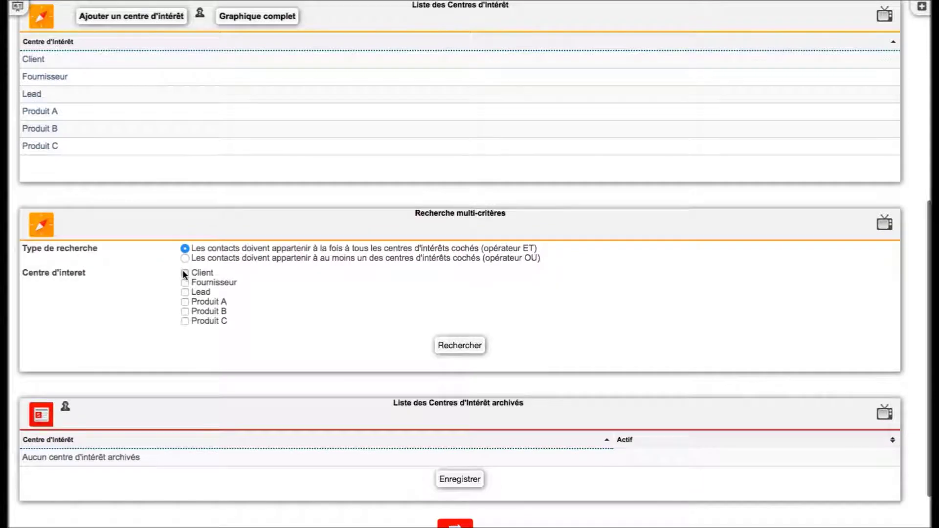
- Search for contacts in the Client interest group and start a prospecting campaign for them with the "Planifier un Appel téléphonqiue de vente" template
click(456, 343)
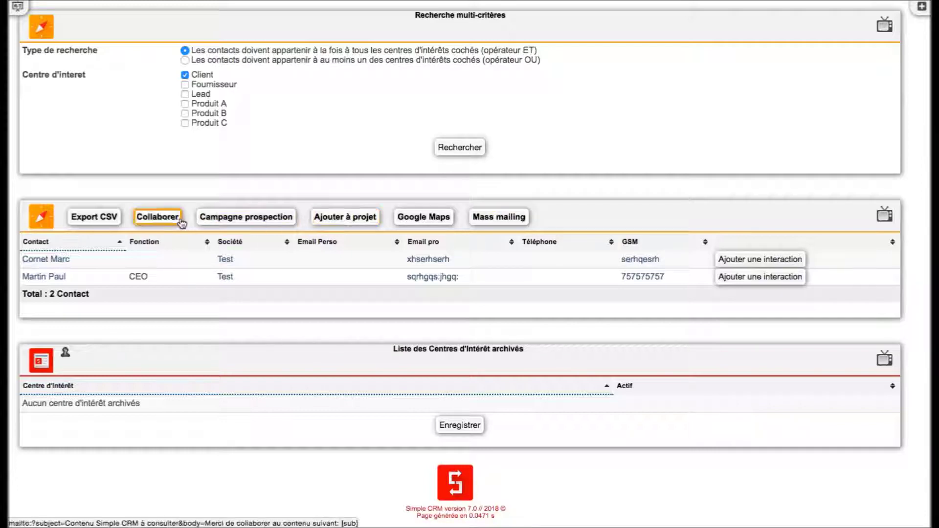
click(237, 218)
click(551, 209)
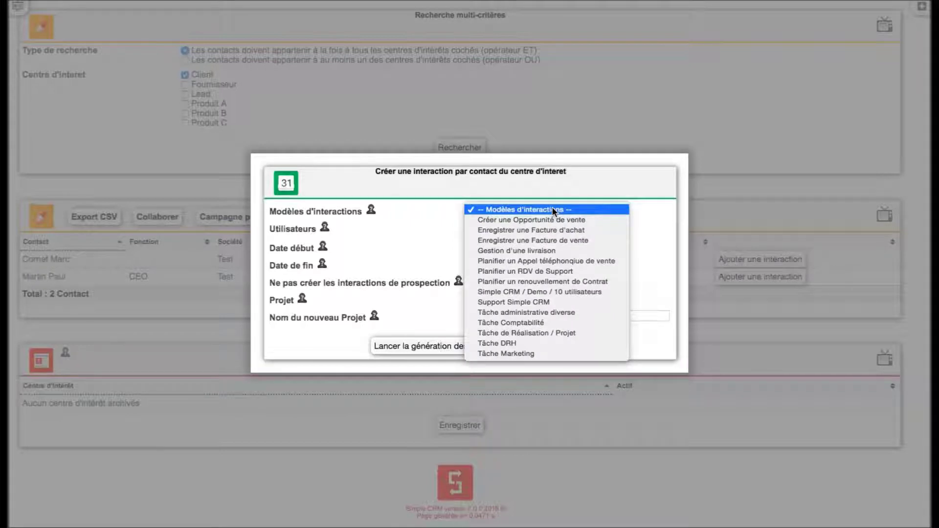
click(553, 263)
- Assign user1 and user2 to the campaign's interactions
click(510, 228)
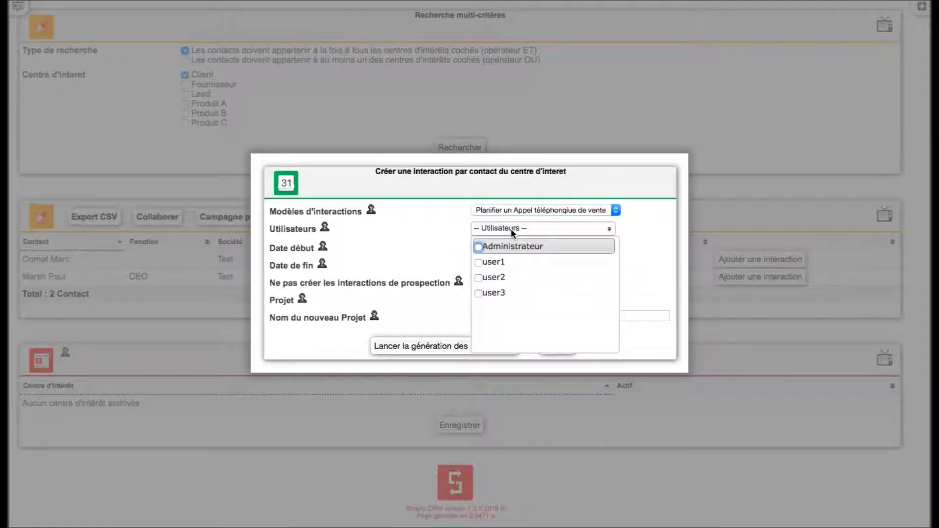
click(506, 261)
click(504, 276)
click(397, 251)
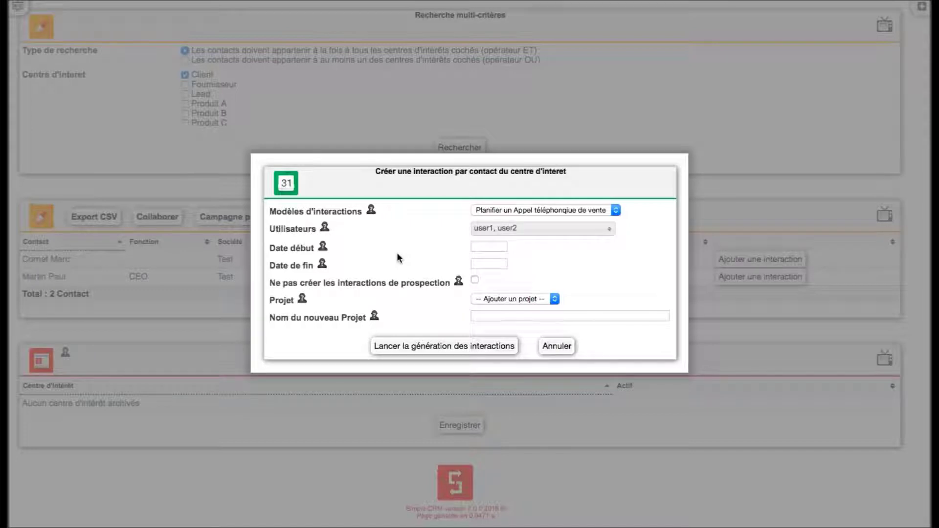
- Set the campaign's start date to 15/01/2018 and its end date to 19/01/2018
click(489, 246)
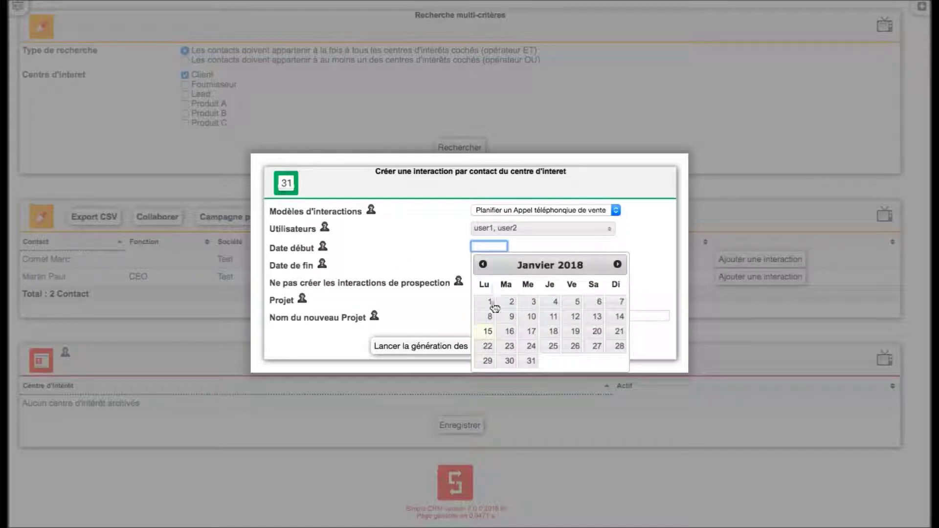
click(487, 331)
click(490, 263)
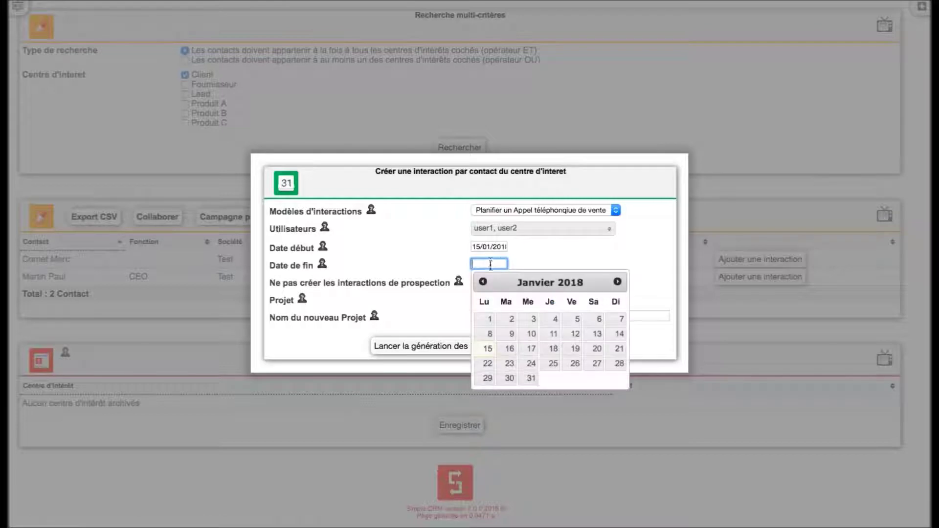
click(575, 351)
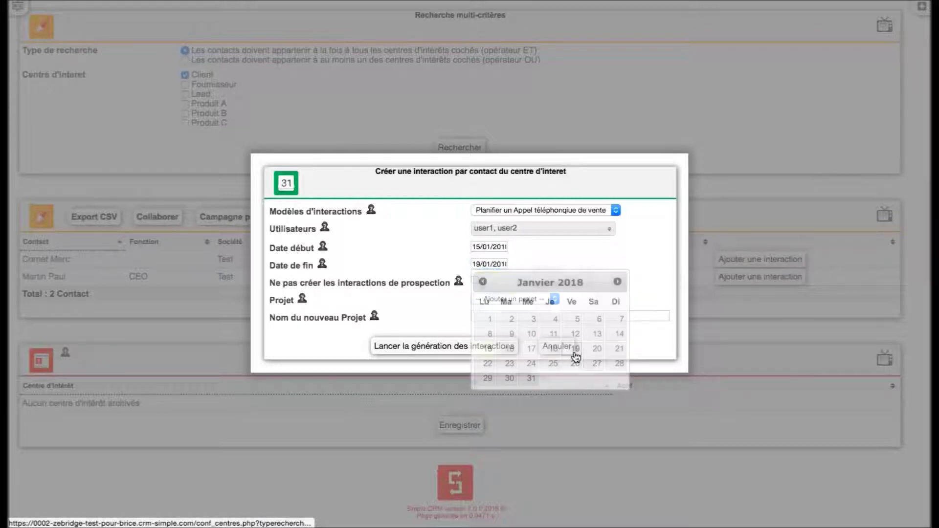
- Name the campaign's new project "Campagne prospection 2018" and launch the generation of the interactions
click(497, 317)
text(Campagne prospection 2018)
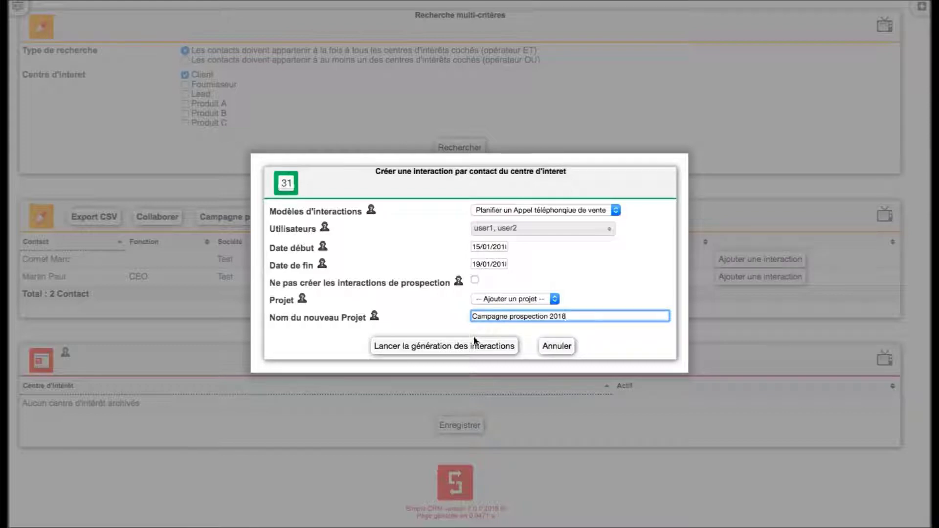
click(450, 347)
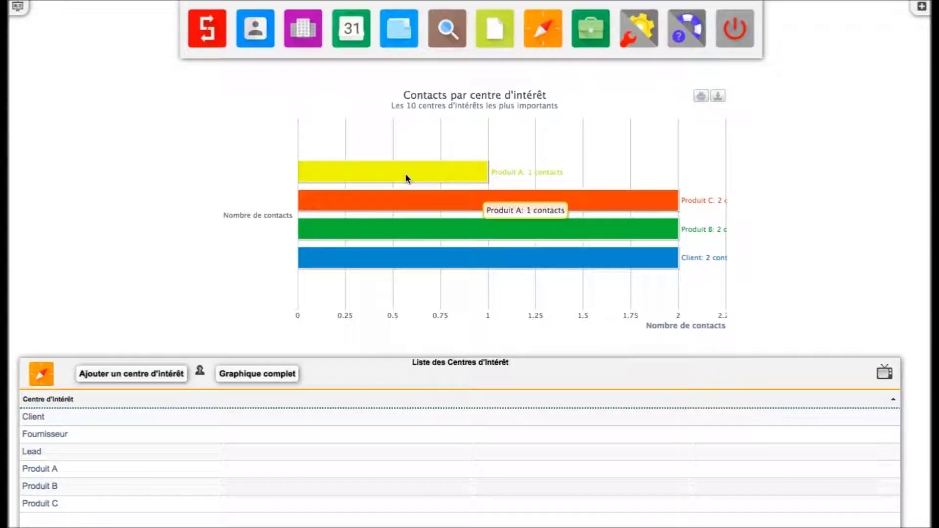
- Open the project "Campagne prospection 2018" and examine its details, linked contacts, users and interactions
click(395, 44)
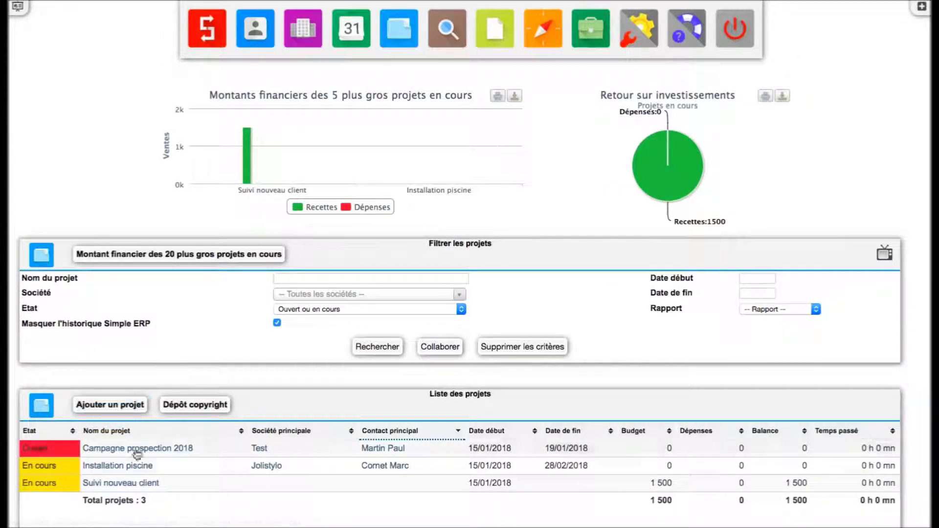
click(181, 447)
scroll(376, 324, down, 10)
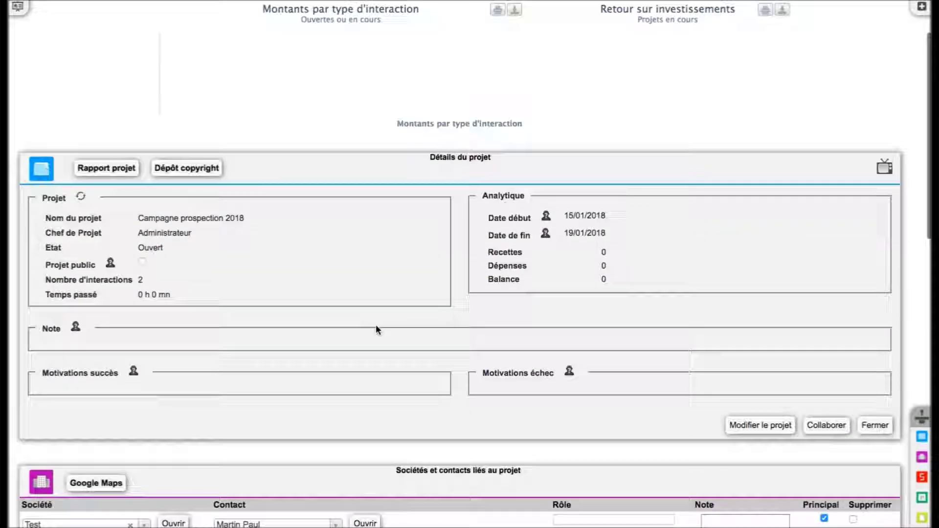
scroll(375, 324, down, 7)
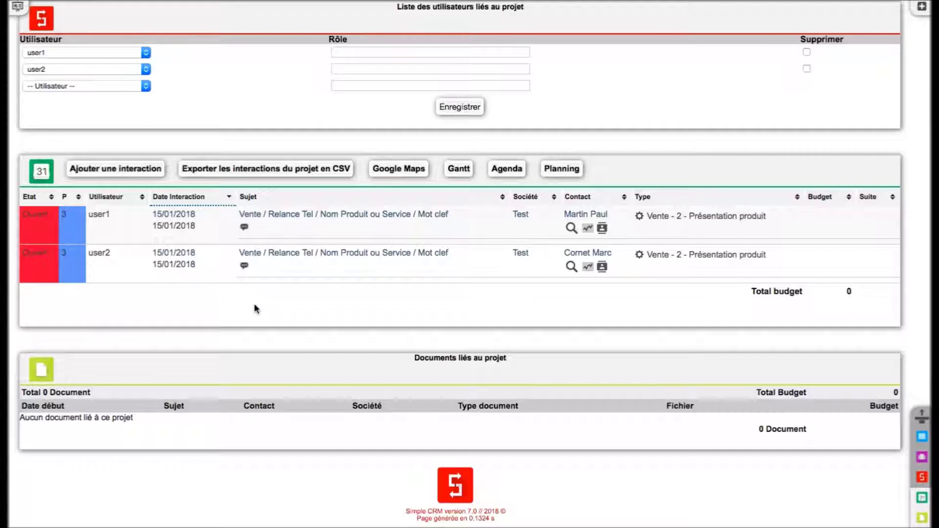
scroll(254, 305, up, 10)
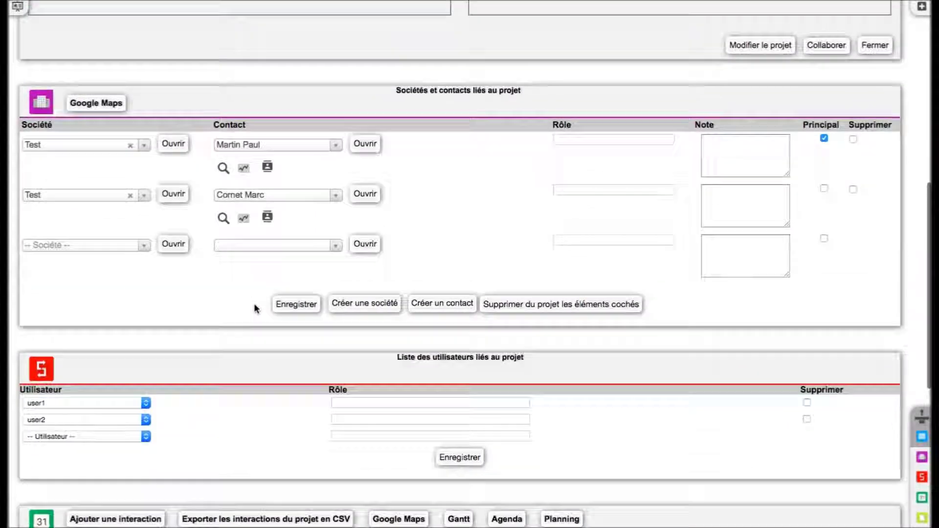
scroll(253, 303, up, 3)
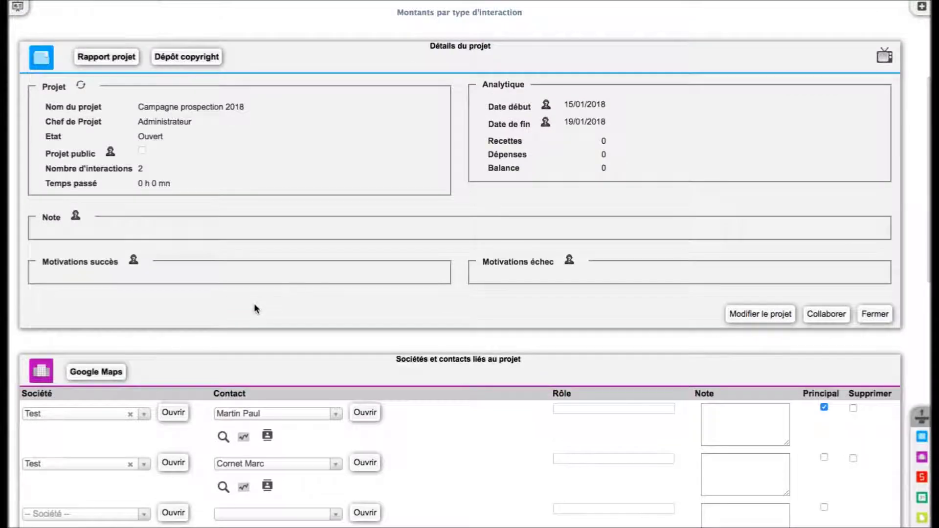
- Add the note "Script d'appel" to the project and save it
click(762, 315)
click(473, 266)
text(script d'appel)
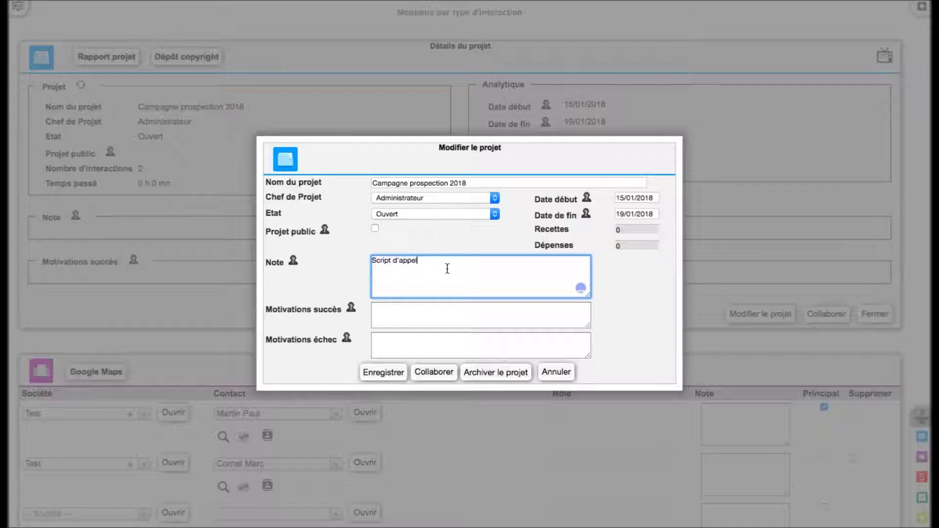
click(385, 376)
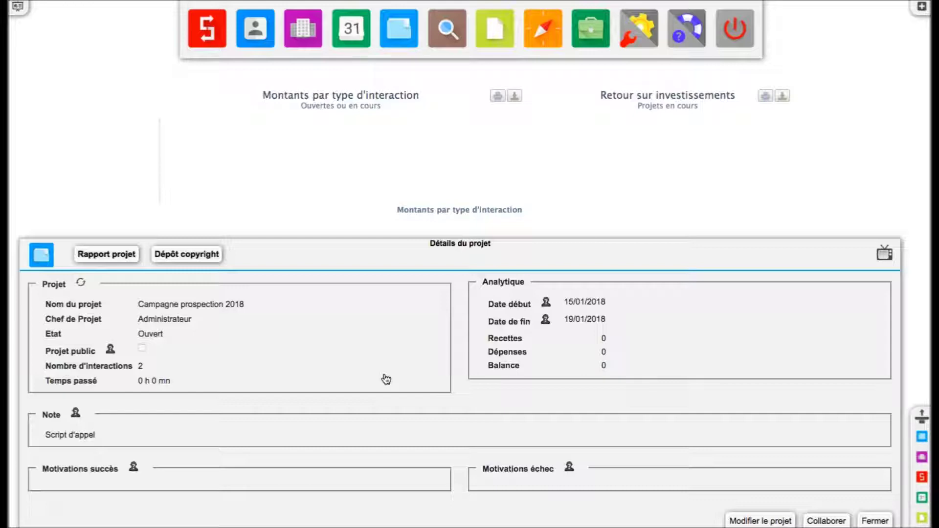
- Use the Clients en sommeil data mining filter to search for contacts without purchases for 12 months who had bought 24 months ago
click(18, 7)
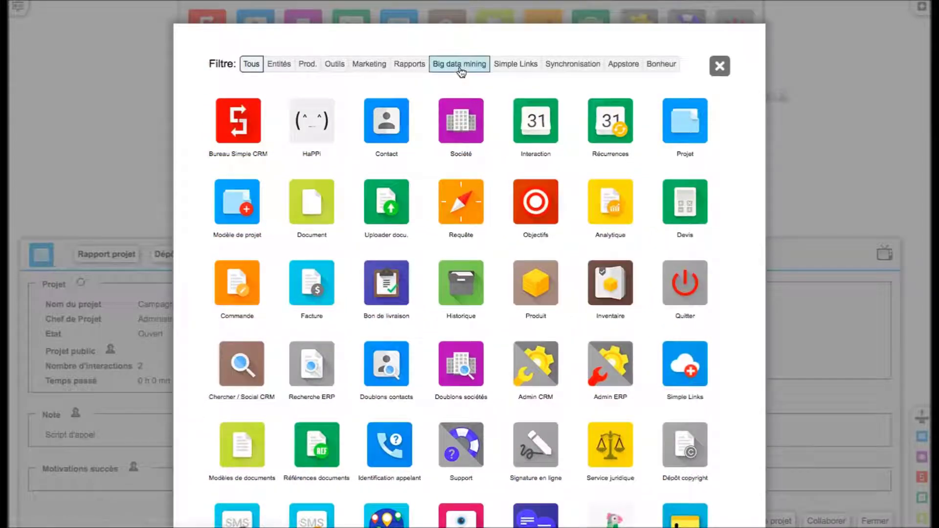
click(460, 68)
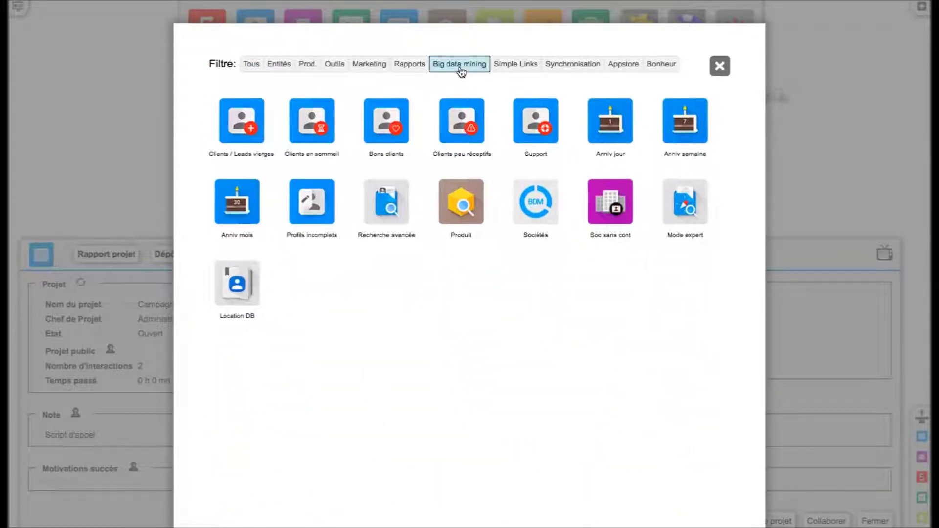
click(315, 133)
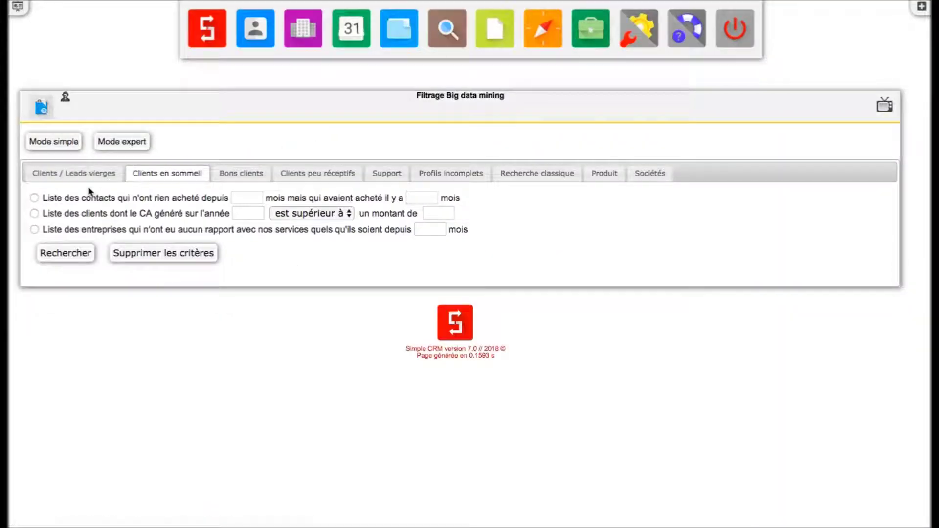
click(35, 199)
click(252, 199)
text(12)
key(Tab)
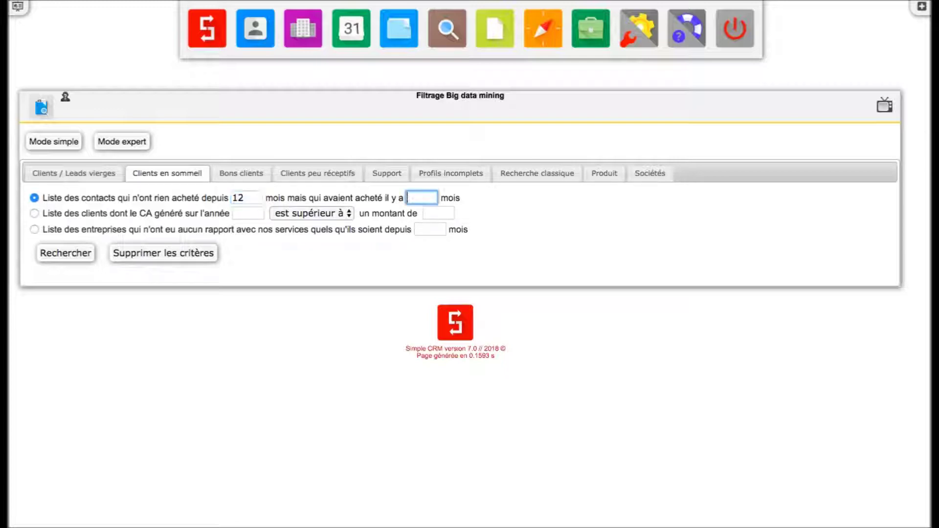
text(24)
click(67, 253)
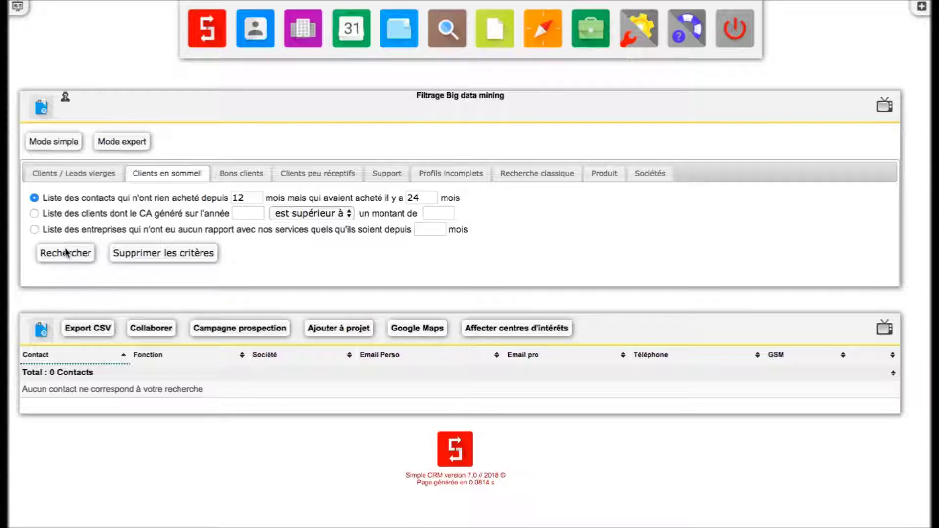
- Search the Clients / Leads vierges category for contacts to whom nothing has ever been sold
click(76, 182)
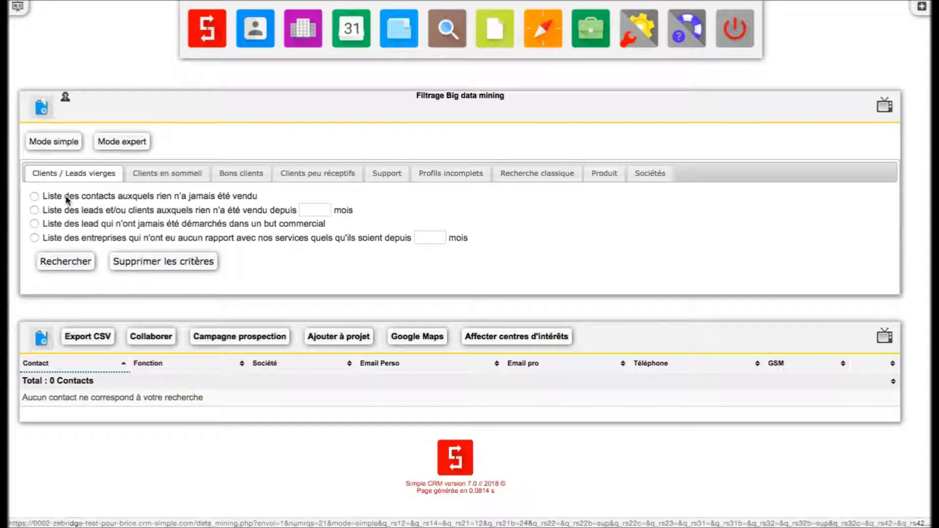
click(34, 196)
click(64, 262)
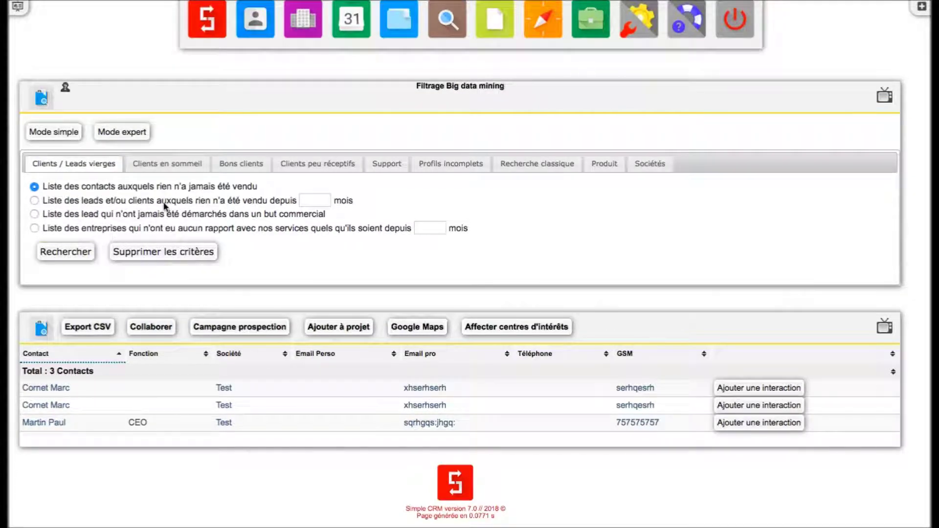
- In expert mode, filter for contacts that belong to the Produit A interest group but not to Produit B, and apply the filter
click(124, 134)
scroll(512, 317, down, 20)
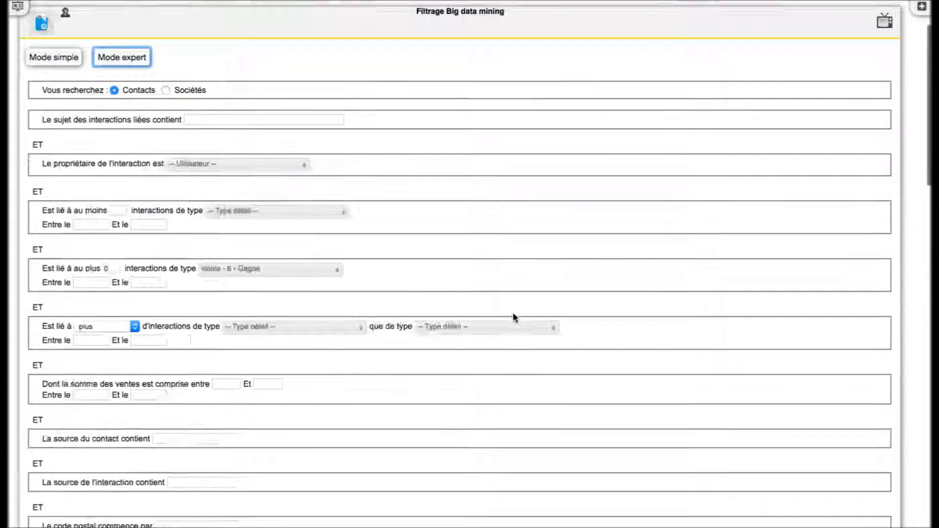
scroll(514, 317, up, 4)
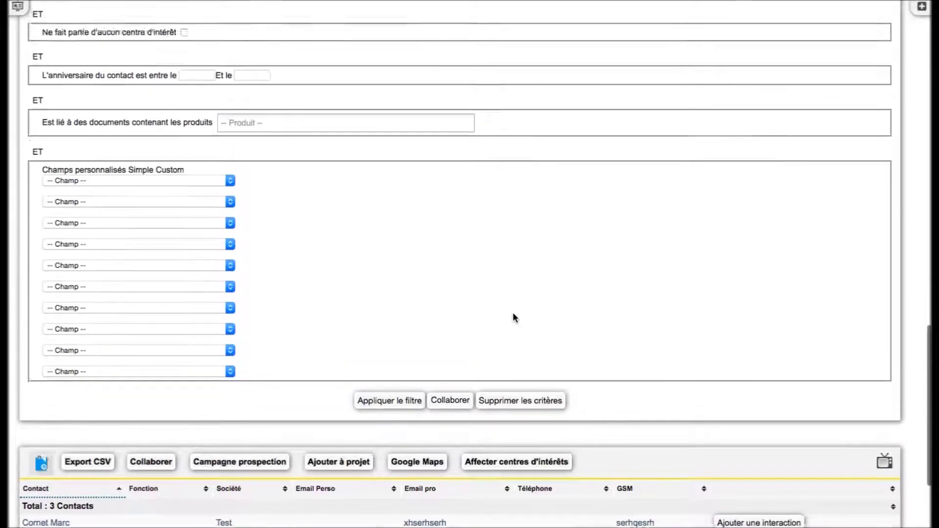
click(315, 84)
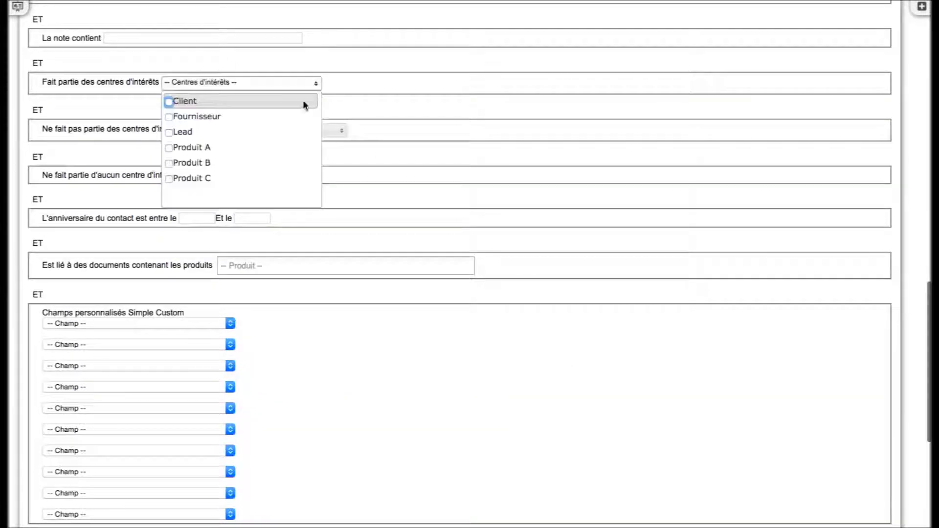
click(226, 147)
click(326, 132)
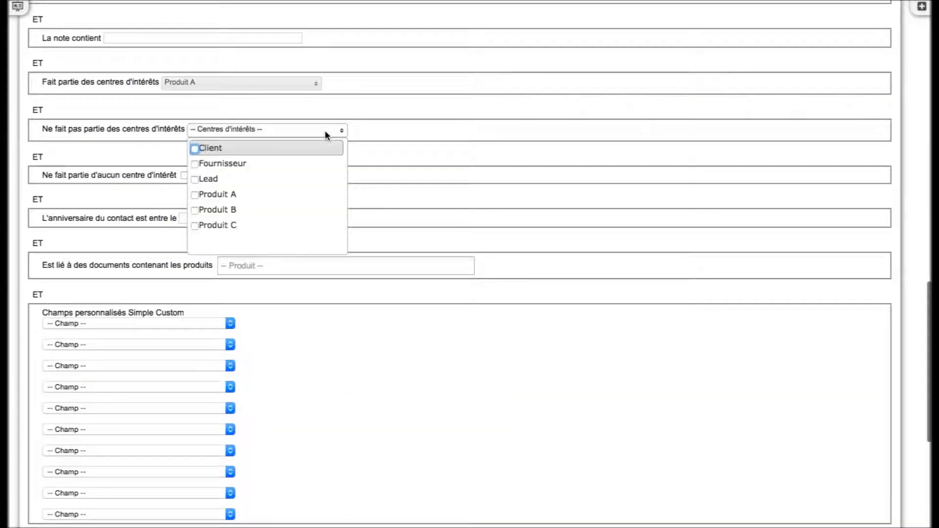
click(300, 208)
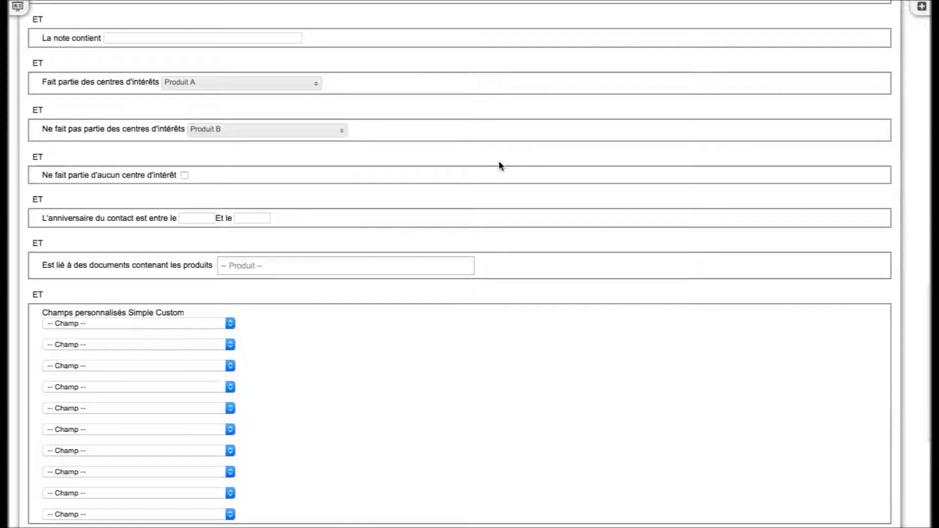
scroll(480, 157, down, 3)
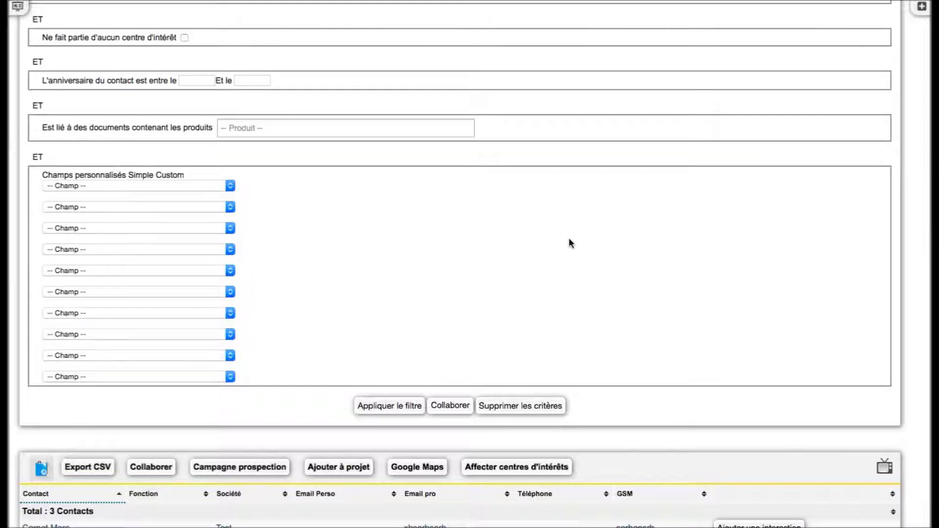
scroll(568, 241, up, 13)
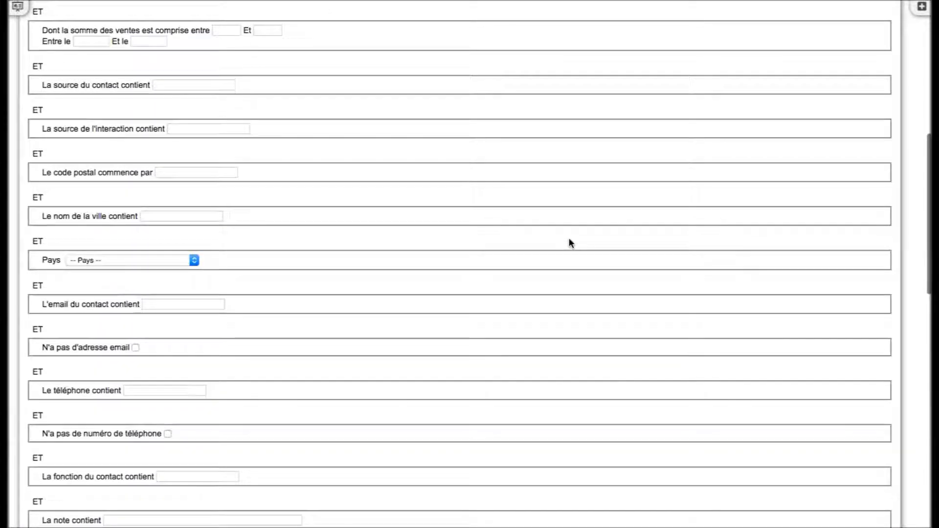
scroll(568, 243, down, 13)
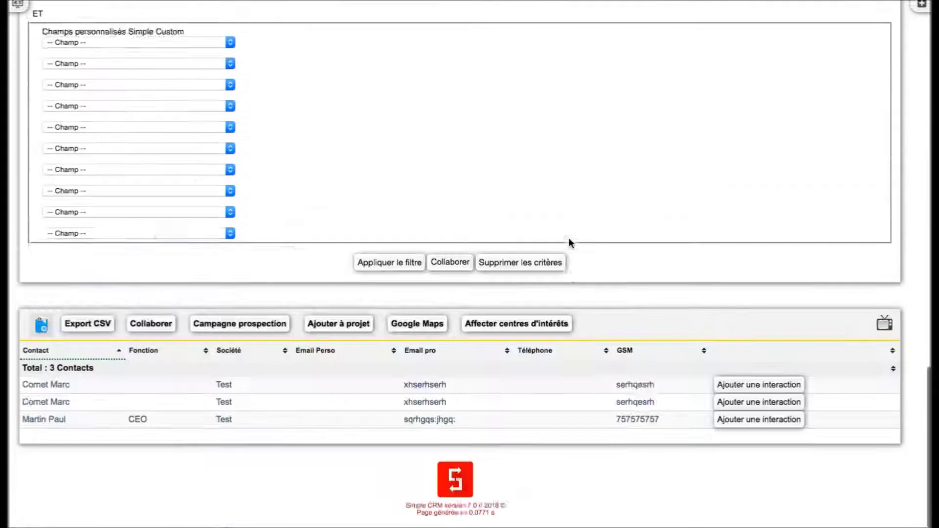
click(371, 264)
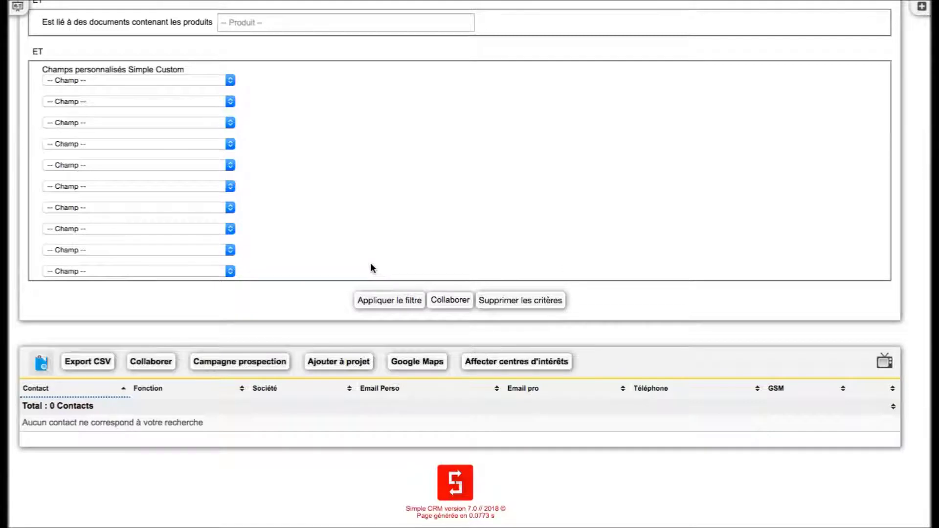
- Use the Support data mining filter to search for clients with fewer than 3 help requests over the last 12 months
scroll(371, 263, up, 13)
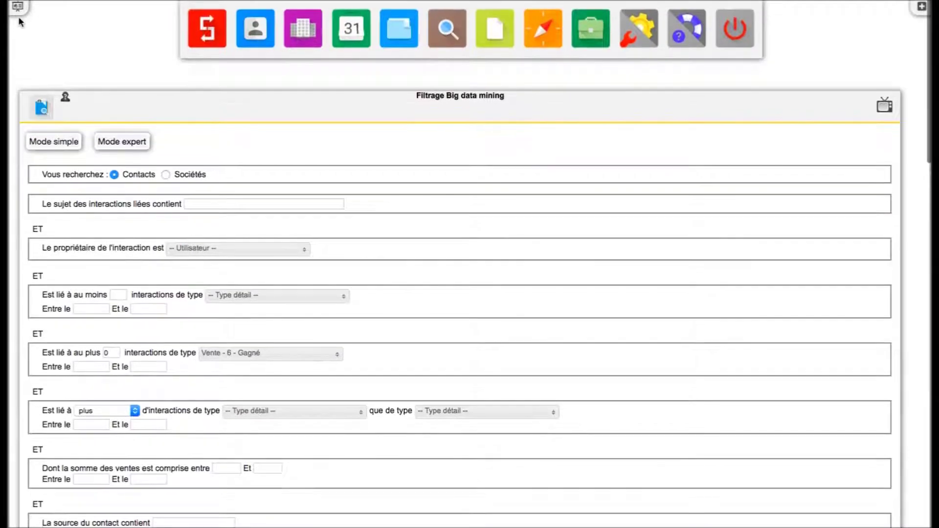
click(19, 20)
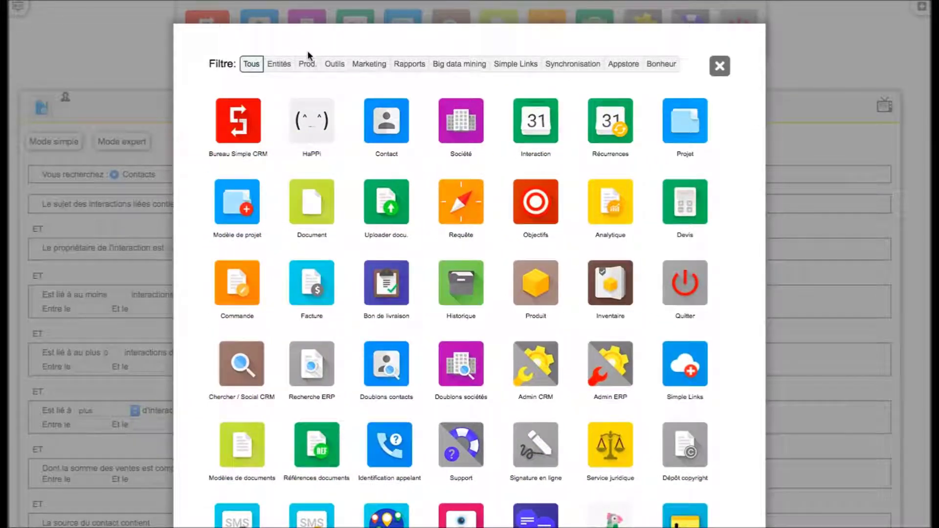
click(447, 65)
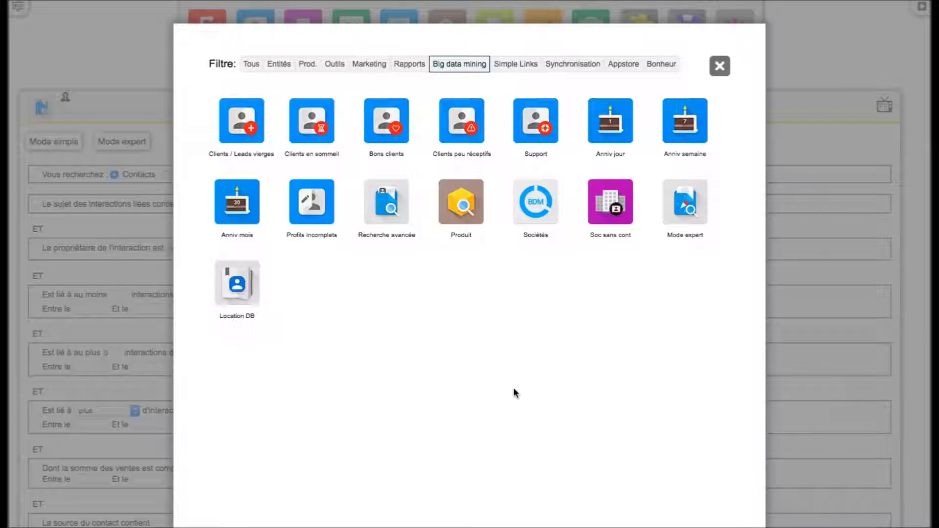
click(536, 138)
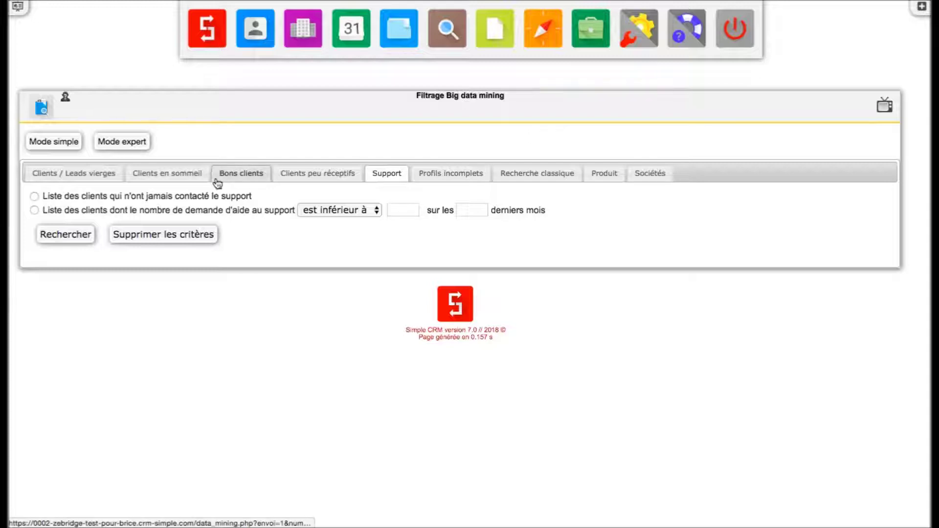
click(36, 211)
click(396, 210)
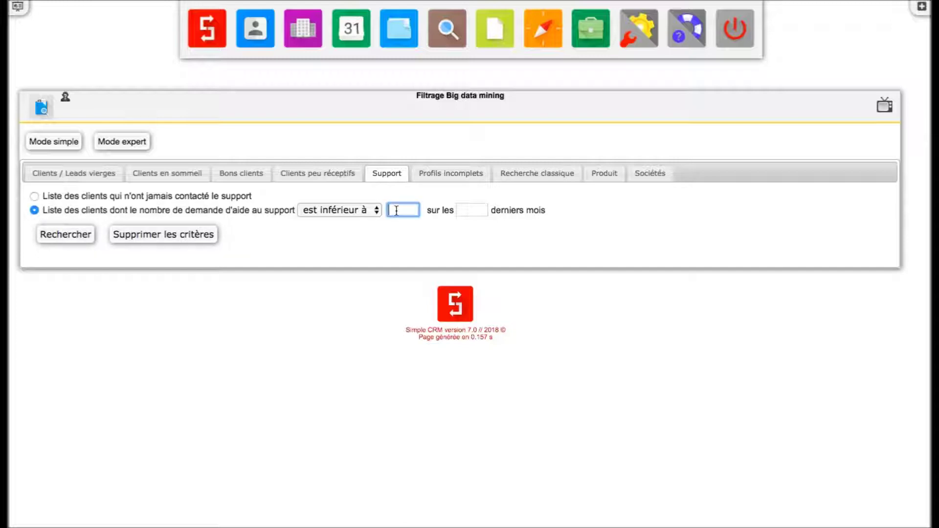
text(3)
key(Tab)
text(12)
click(63, 234)
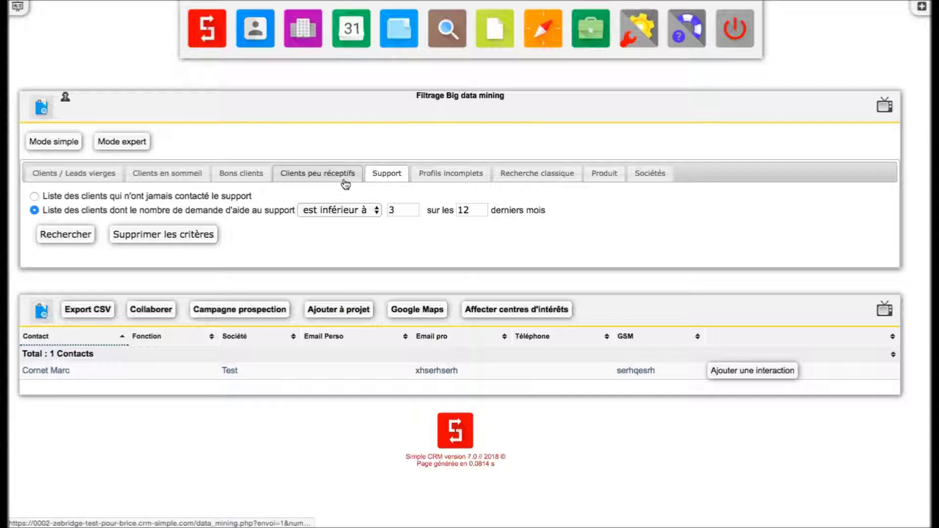
- Change the comparison in the support request criterion to "est supérieur à"
click(346, 209)
click(349, 223)
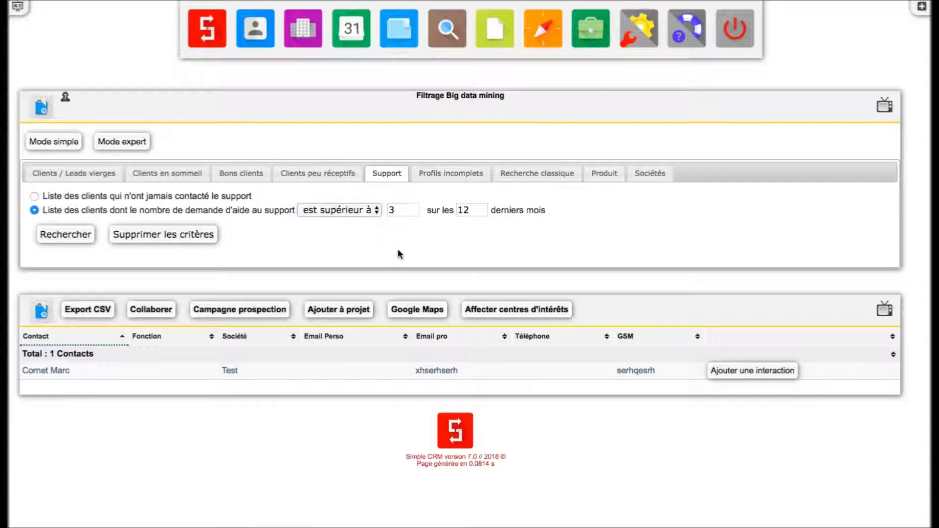